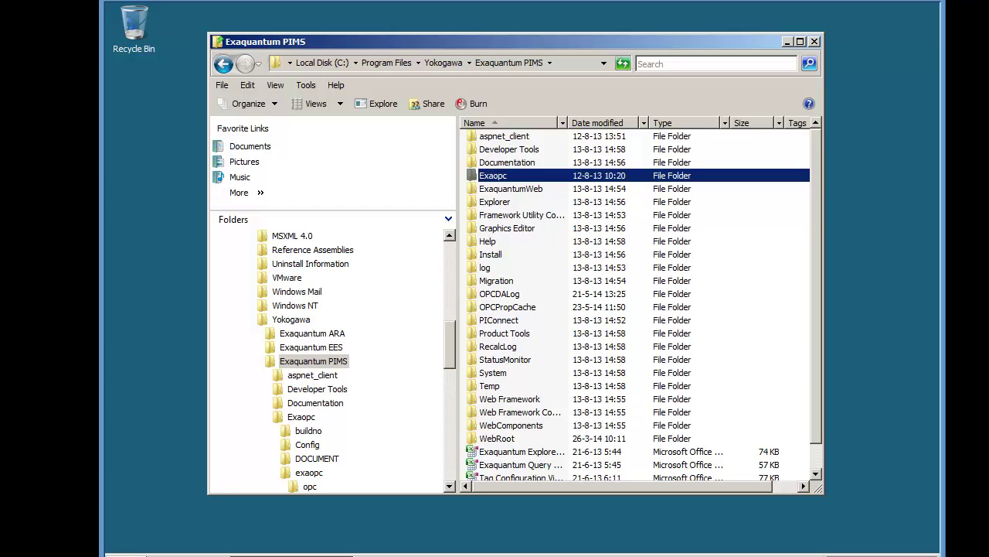
Step: Browse to the Exaopc\exaopc\tool folder in Explorer and launch ZOPDAClient.exe
left_click(509, 176)
left_click(528, 202)
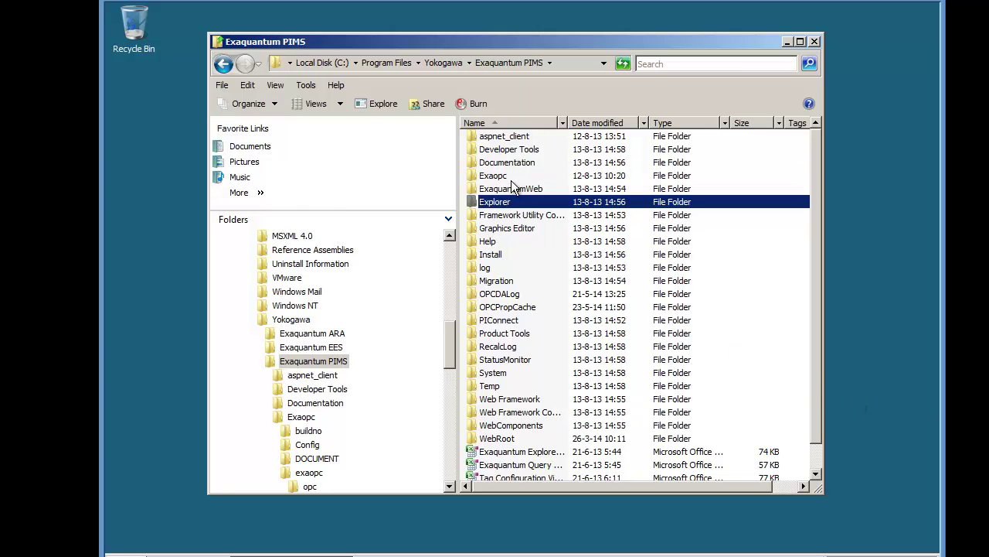
double_click(504, 177)
double_click(498, 177)
double_click(495, 163)
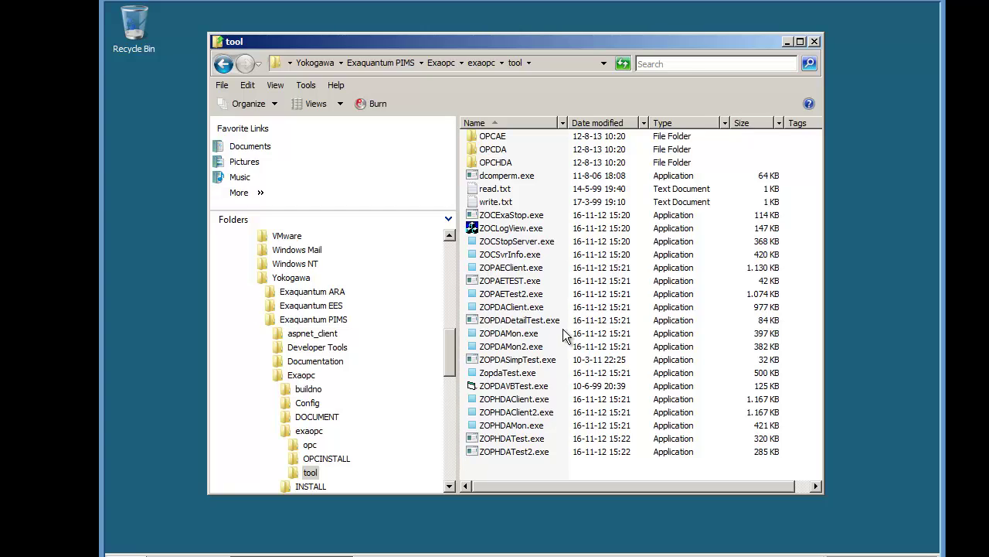
mouse_move(555, 312)
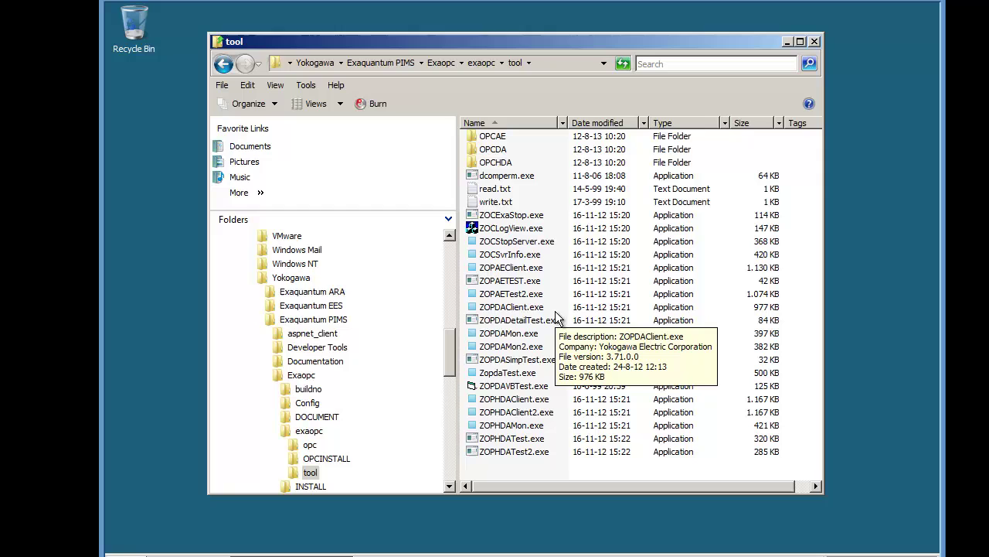
left_click(508, 308)
double_click(508, 309)
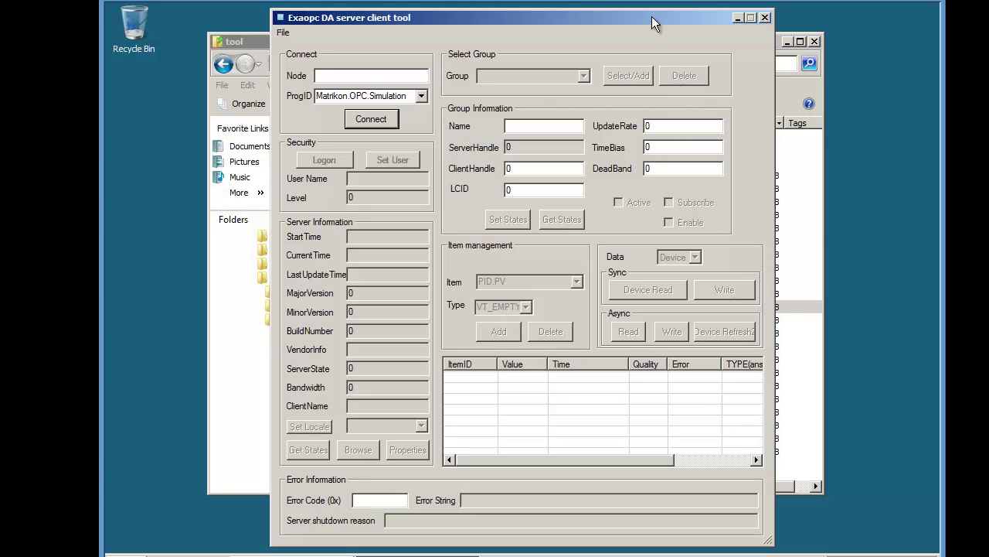
Step: Target node his0163 with ProgID Yokogawa.CSHIS_OPC and attempt to connect
left_click_drag(657, 17, 677, 18)
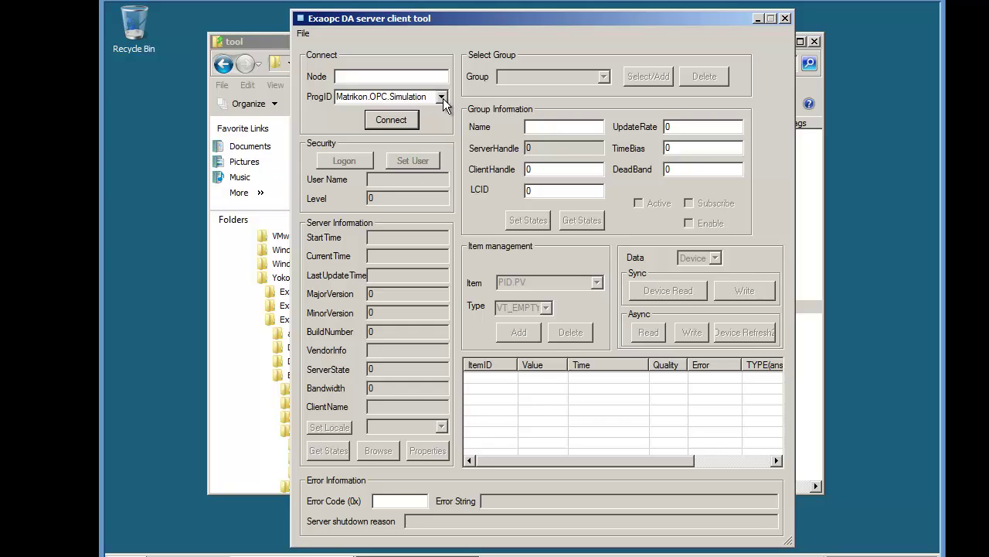
left_click(391, 72)
type("his0163")
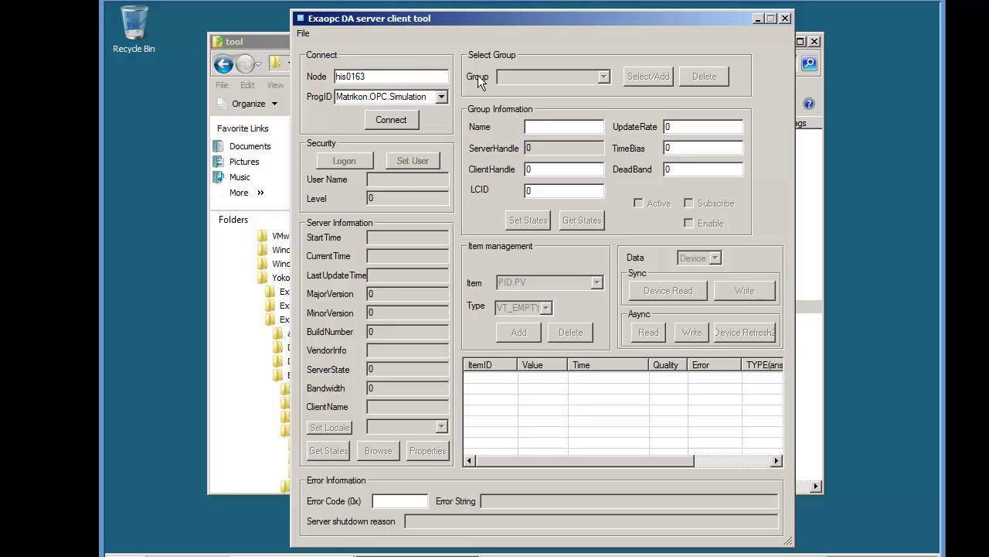
left_click(441, 97)
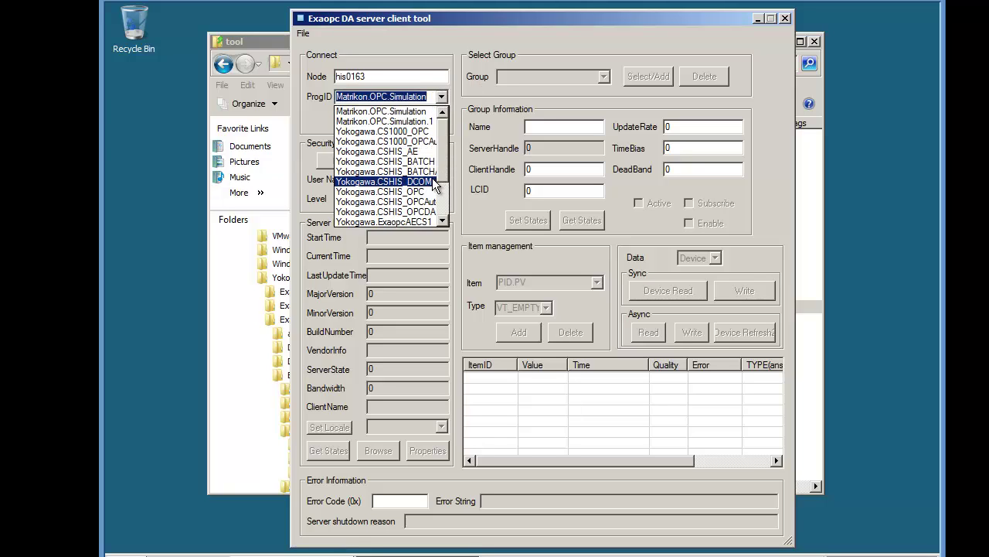
left_click(423, 192)
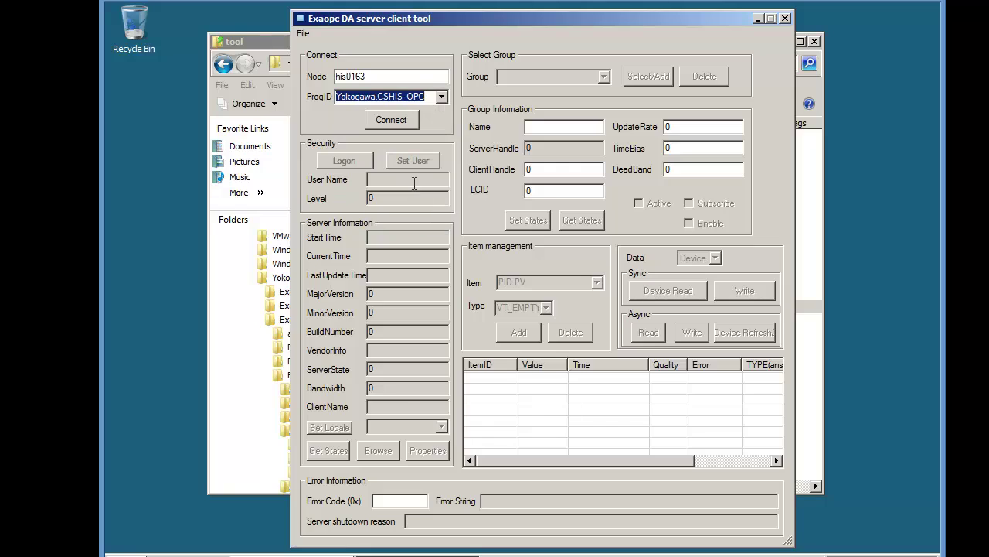
left_click(400, 121)
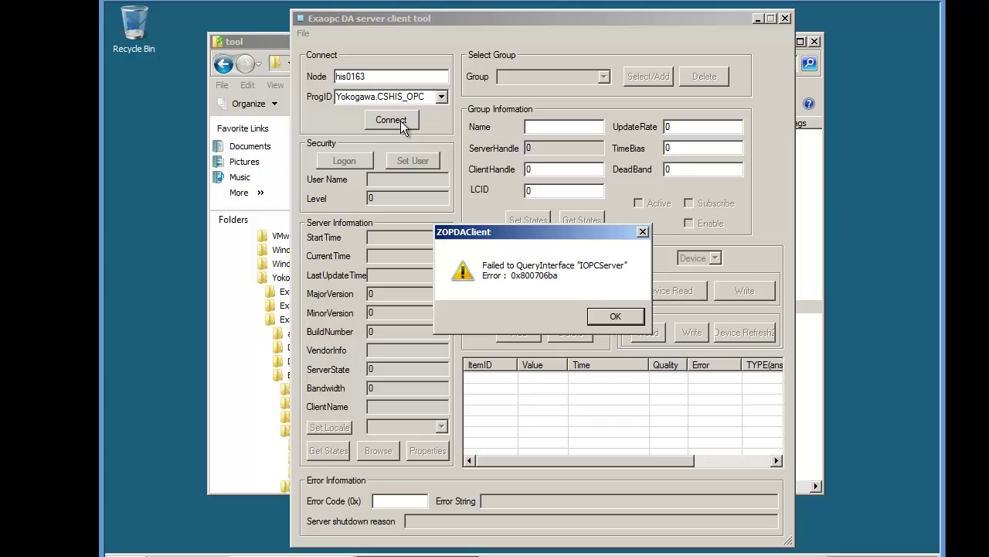
Step: Dismiss the RPC error and run 'ping his0163' in an administrator Command Prompt
left_click(615, 317)
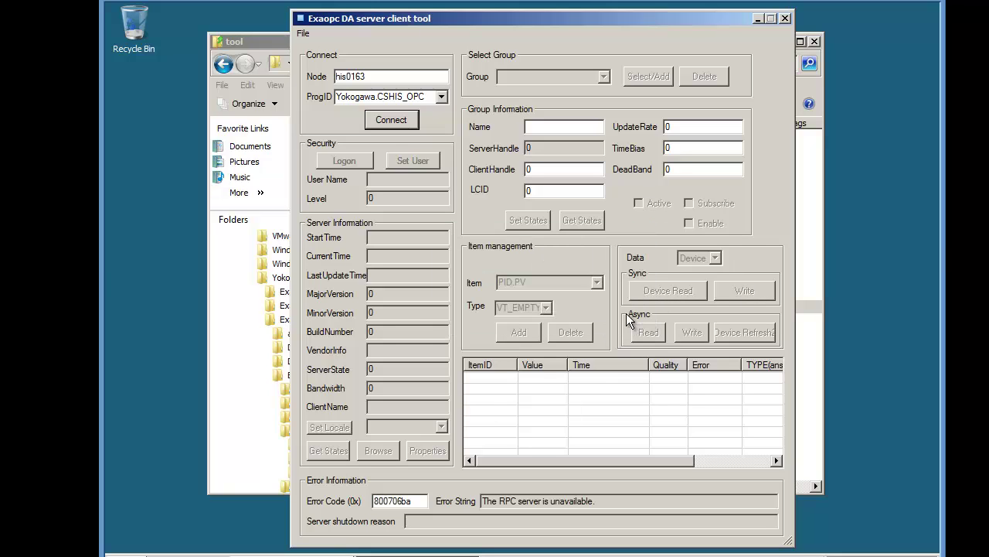
left_click(158, 554)
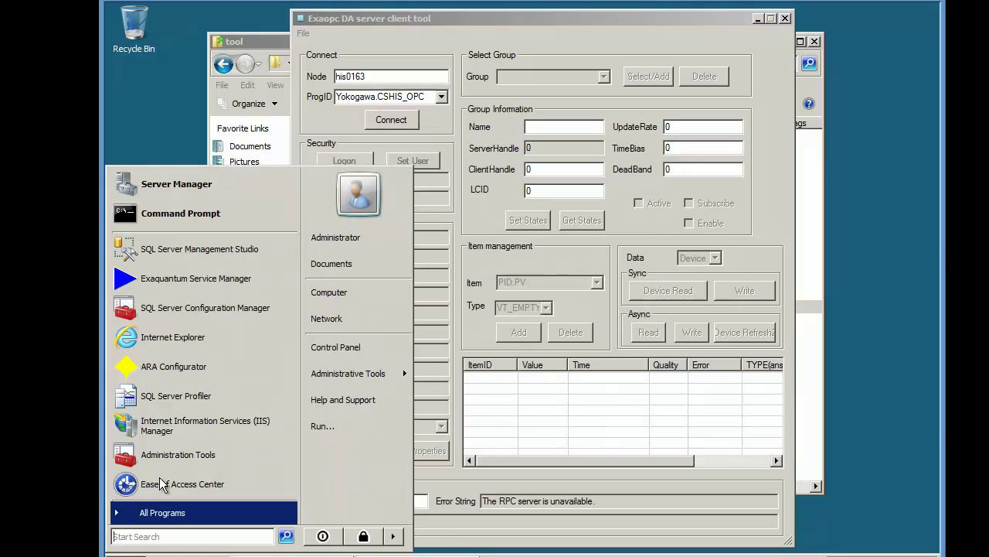
left_click(176, 215)
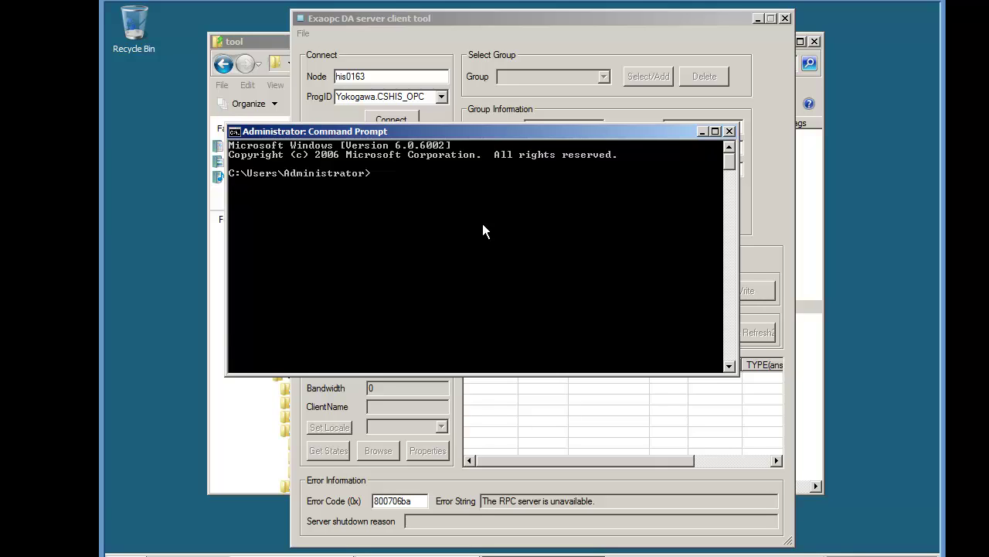
type("ping his0163")
key("Return")
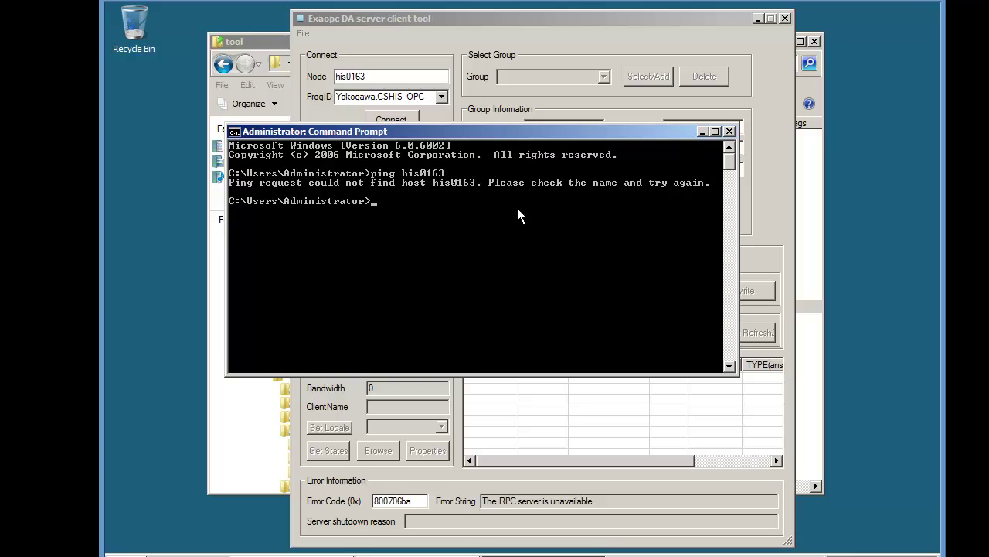
Step: Close the prompt, change the node to his0164, retry connecting and dismiss the IOPCCommon error
left_click(729, 131)
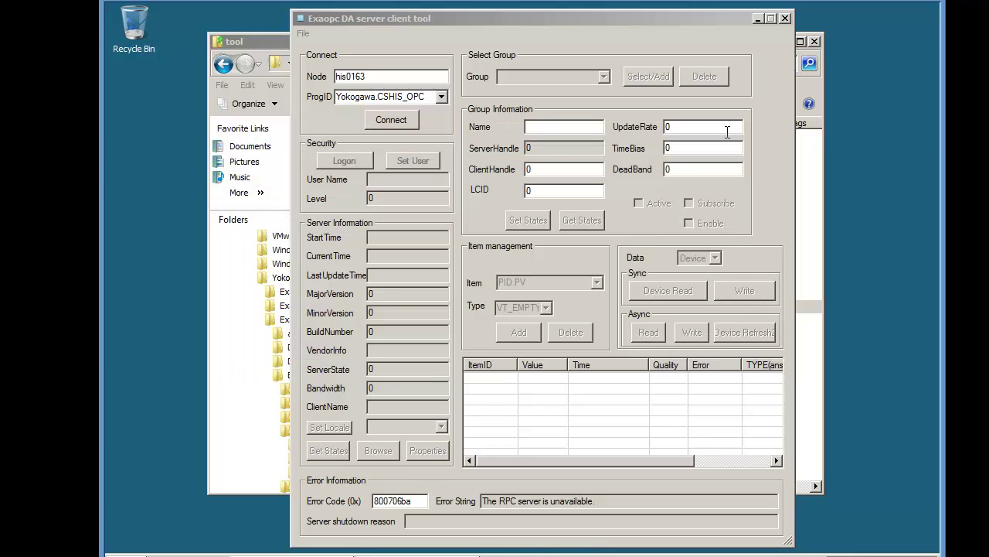
left_click(369, 75)
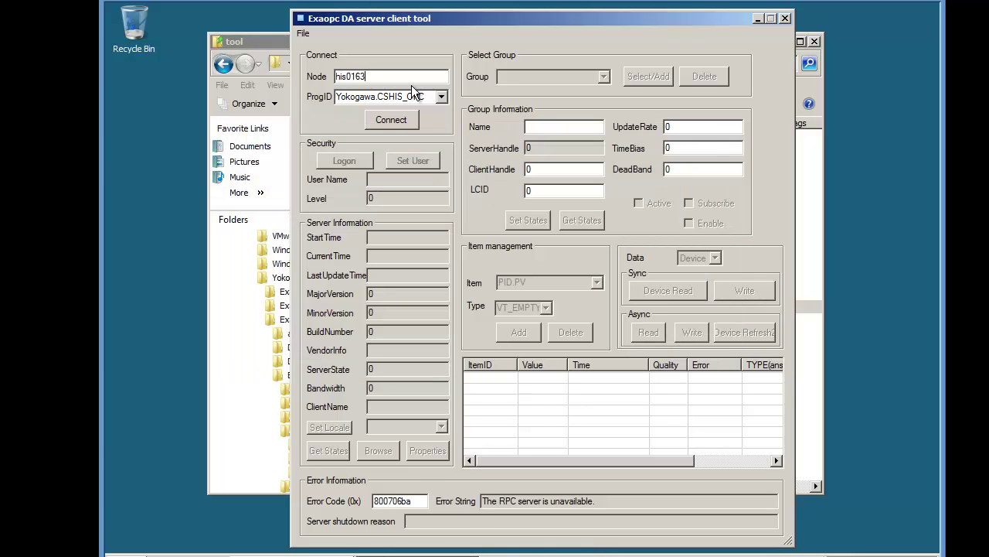
key("BackSpace")
type("4")
left_click(404, 119)
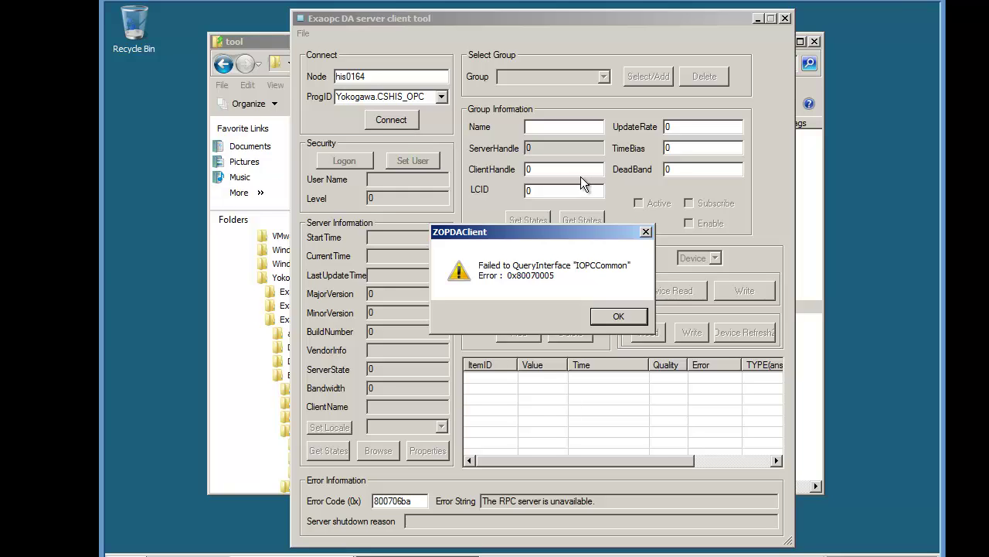
left_click(616, 317)
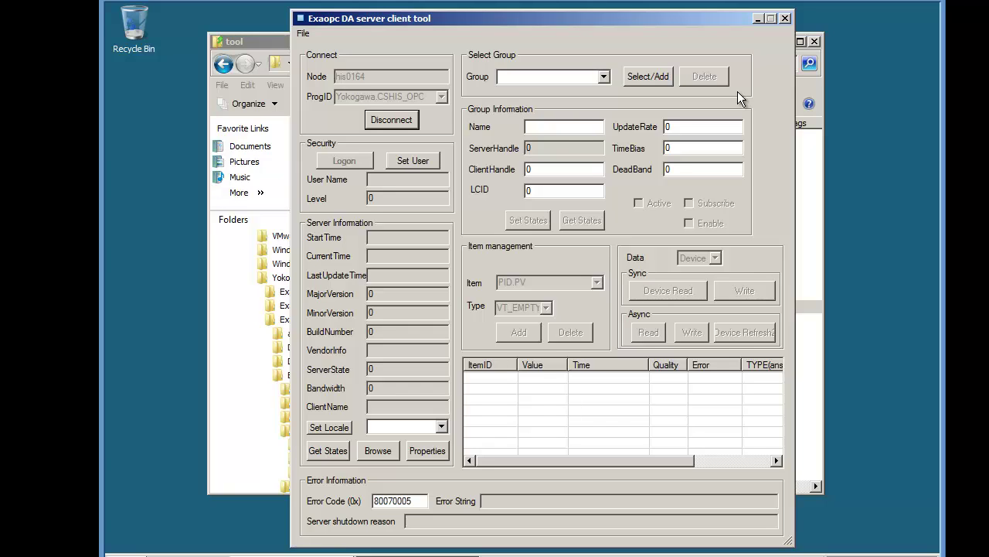
Step: Disconnect the client, close Explorer and the client tool, and log off
left_click(395, 118)
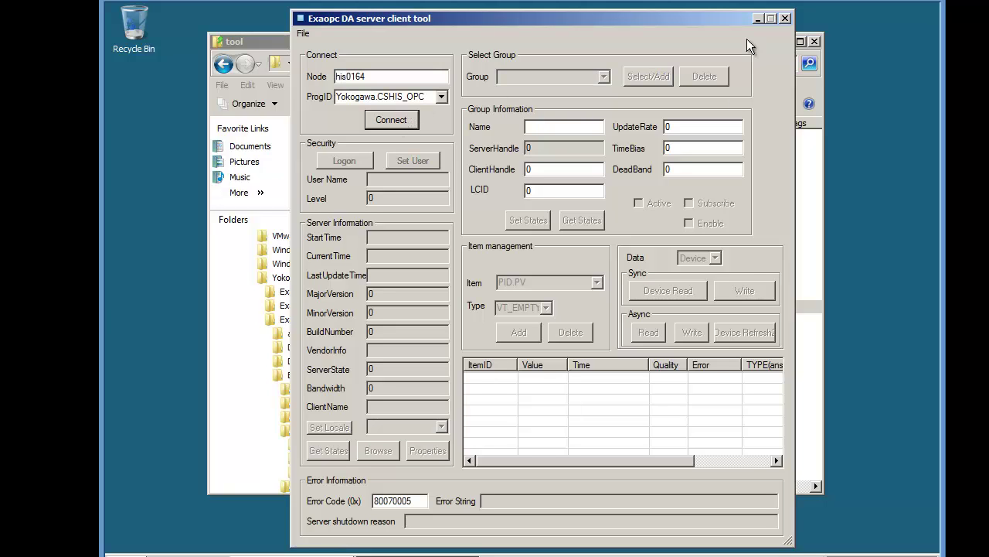
left_click(815, 41)
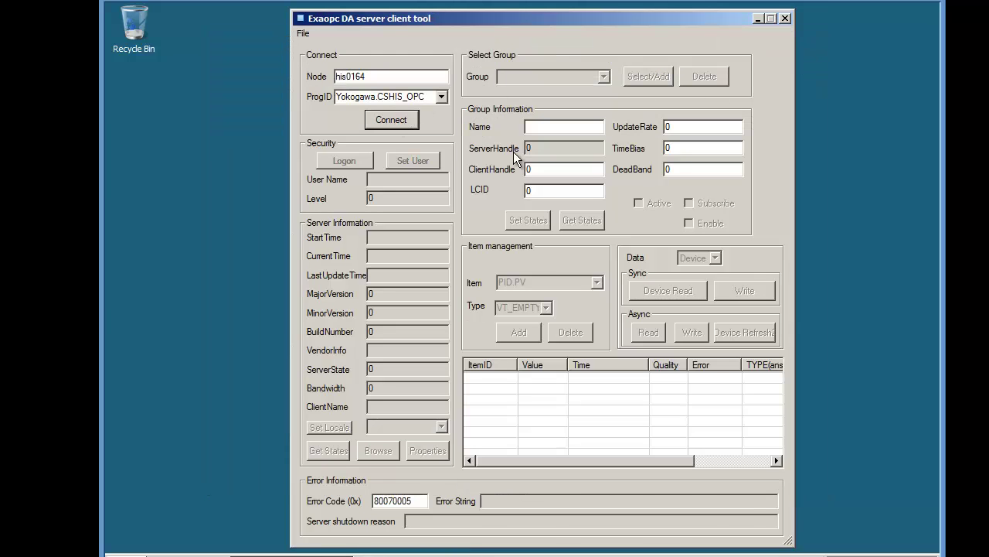
left_click(784, 18)
left_click(126, 555)
left_click(393, 536)
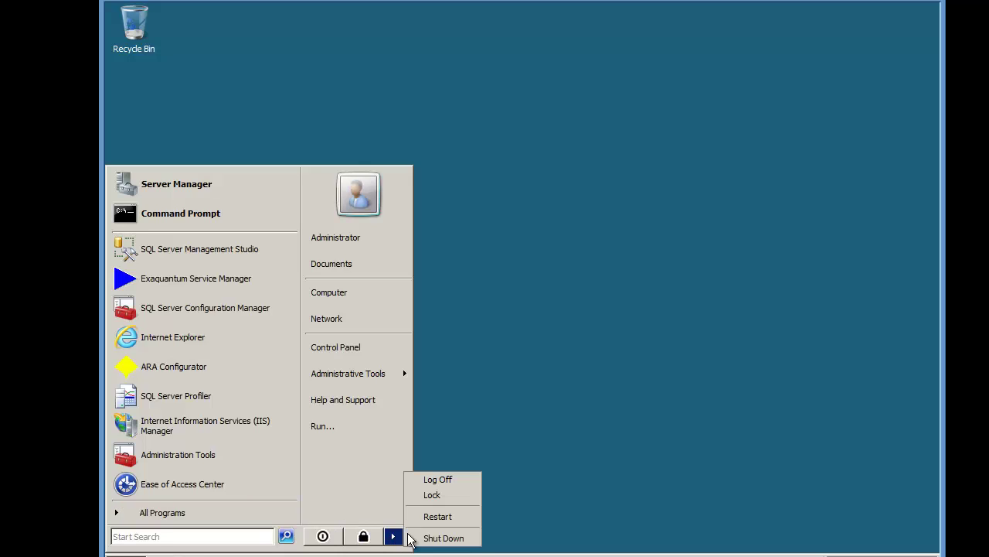
left_click(438, 479)
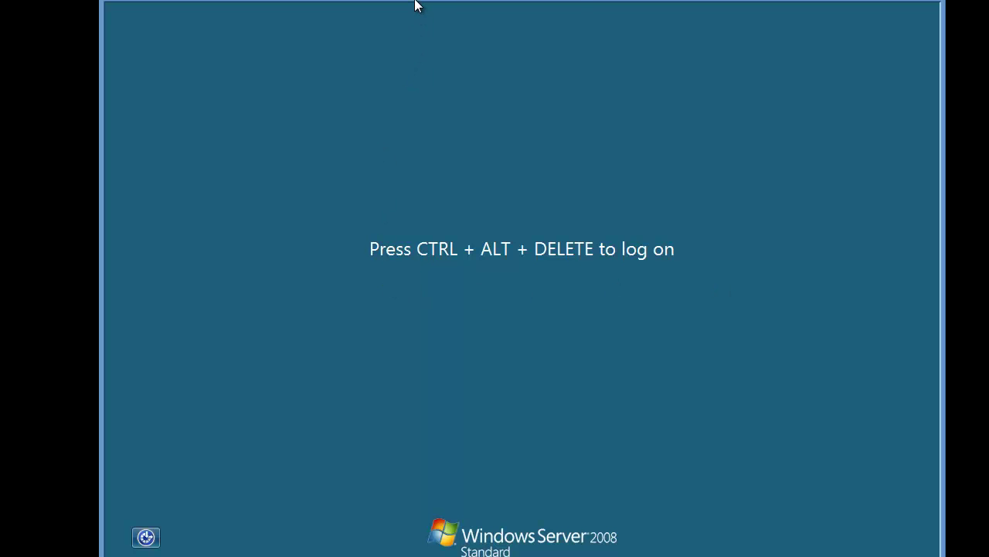
Step: Send Ctrl+Alt+Del to the VM and log on as the Quantumuser account with its password
left_click(415, 3)
left_click(433, 90)
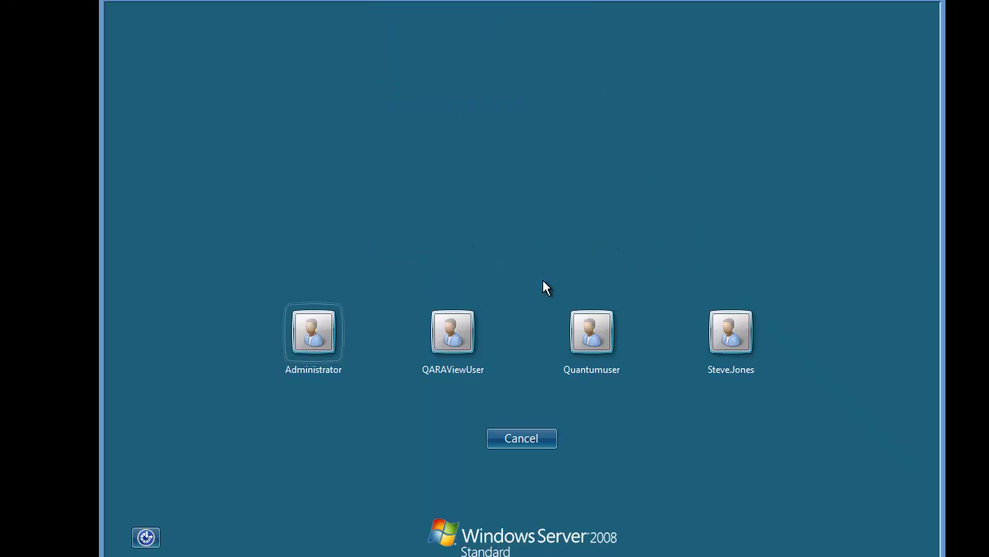
left_click(606, 342)
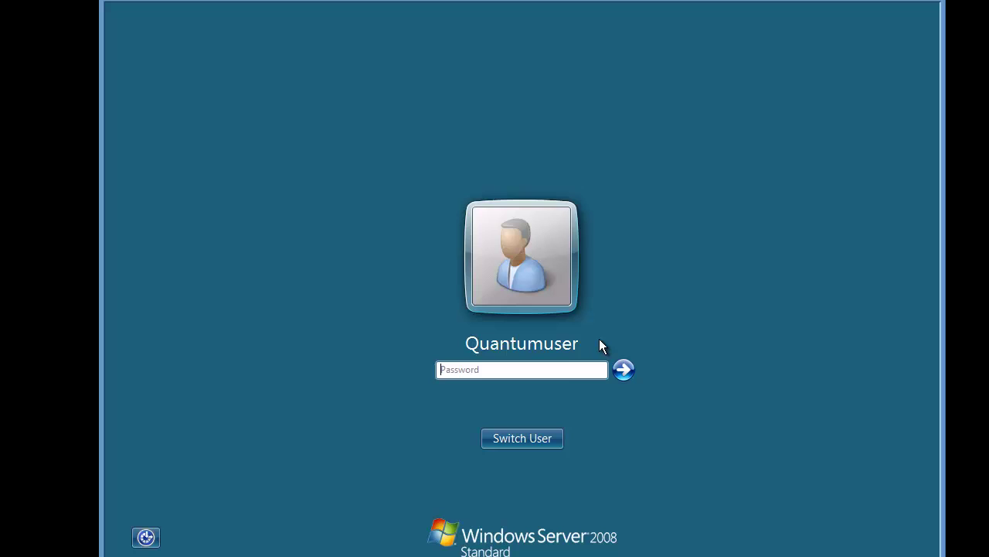
left_click(547, 371)
type("********")
key("Return")
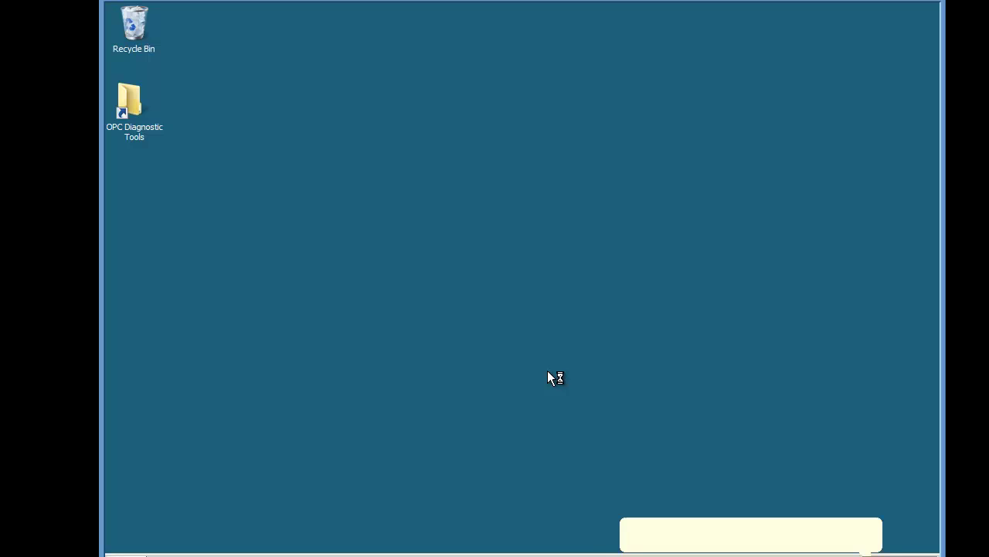
Step: Launch ZOPDAClient from the OPC Diagnostic Tools folder and set node his0164, ProgID Yokogawa.CSHIS_OPC
double_click(138, 112)
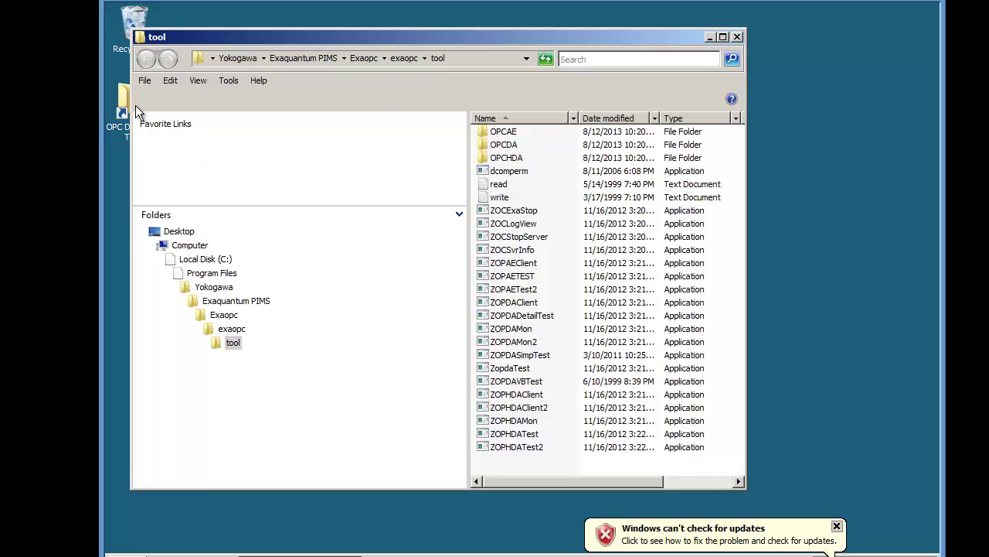
double_click(530, 303)
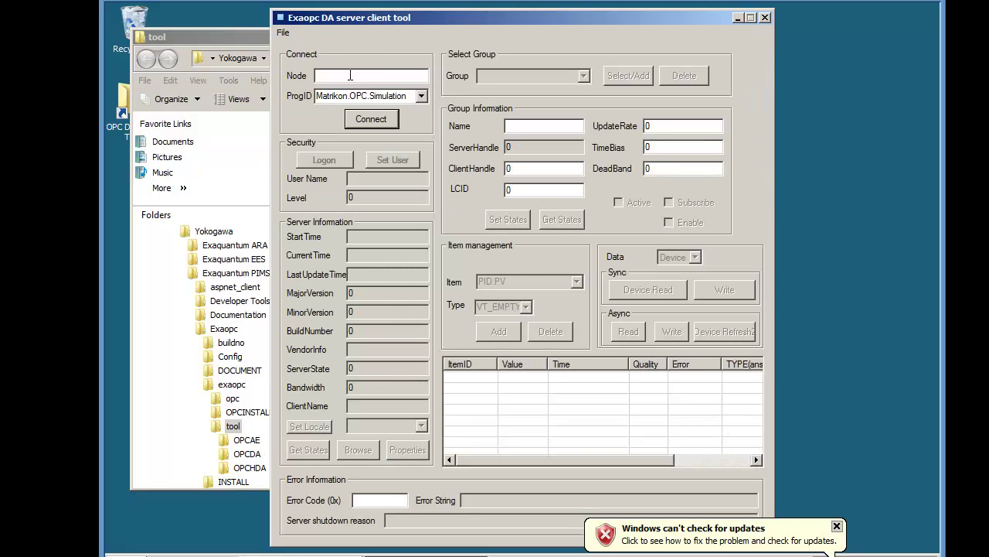
left_click(350, 75)
type("hi")
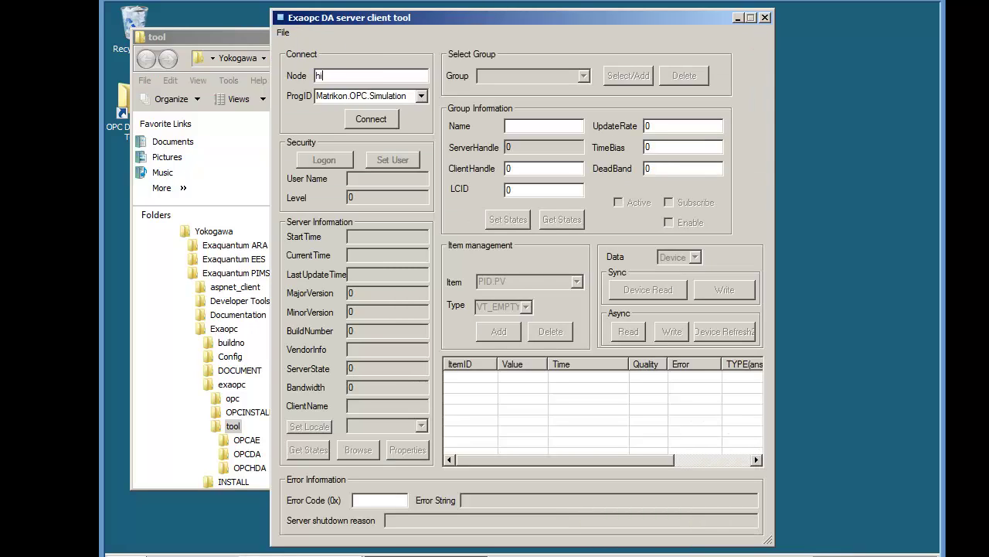
type("s0164")
left_click(422, 95)
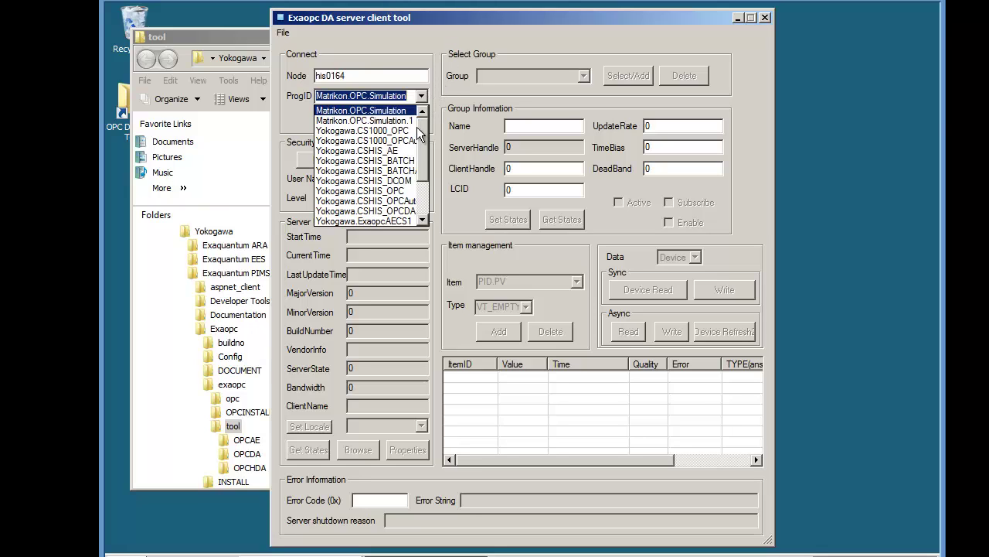
left_click(402, 190)
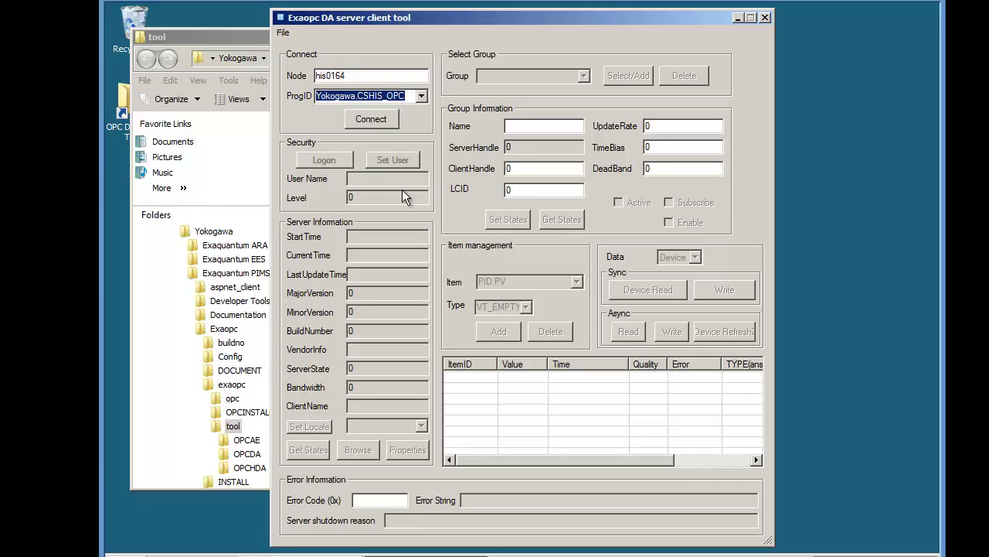
Step: Connect to his0164 and fetch server status: version 2.0 build 1, security level 8
left_click(382, 121)
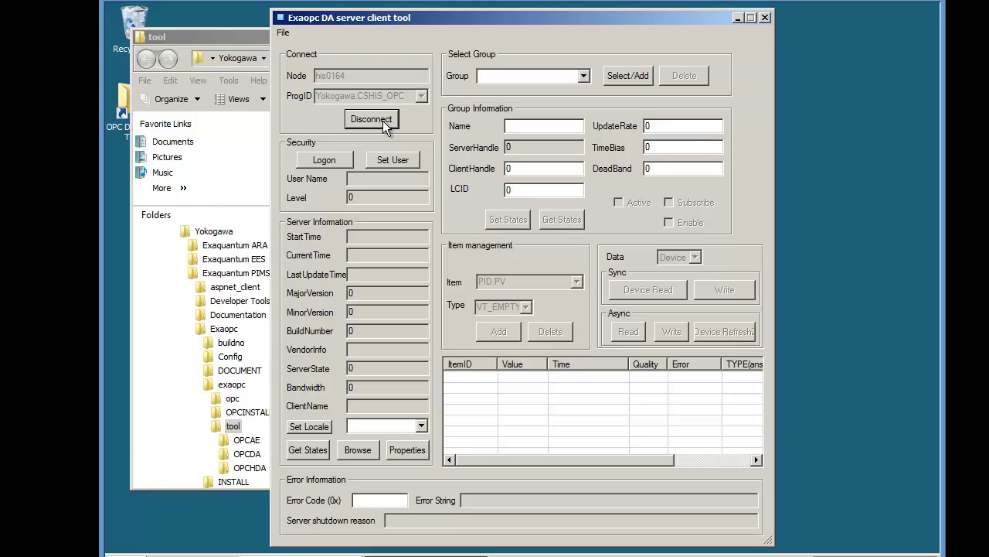
left_click(321, 453)
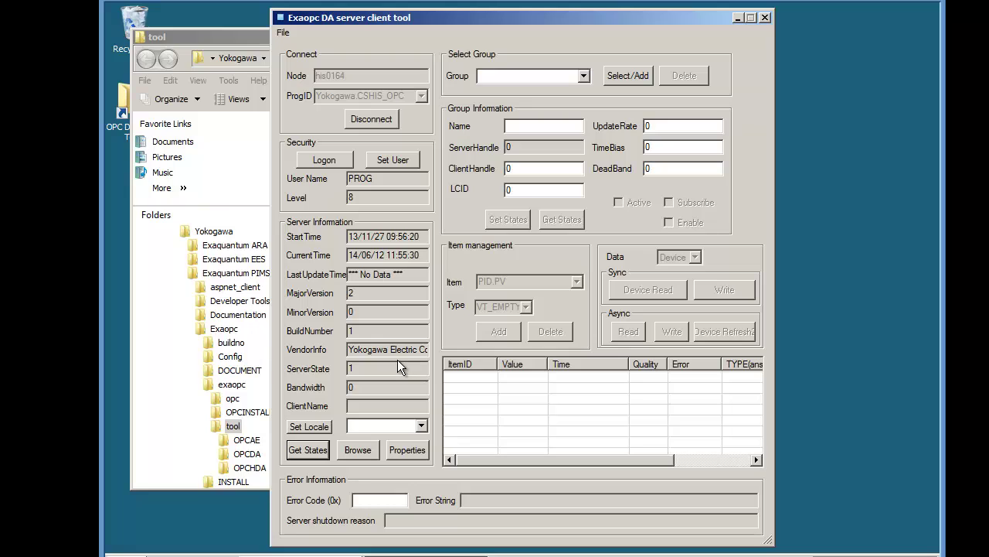
Step: Create group CSGroup1 and add item 00FIC001.PV in place of PID.PV
left_click(629, 76)
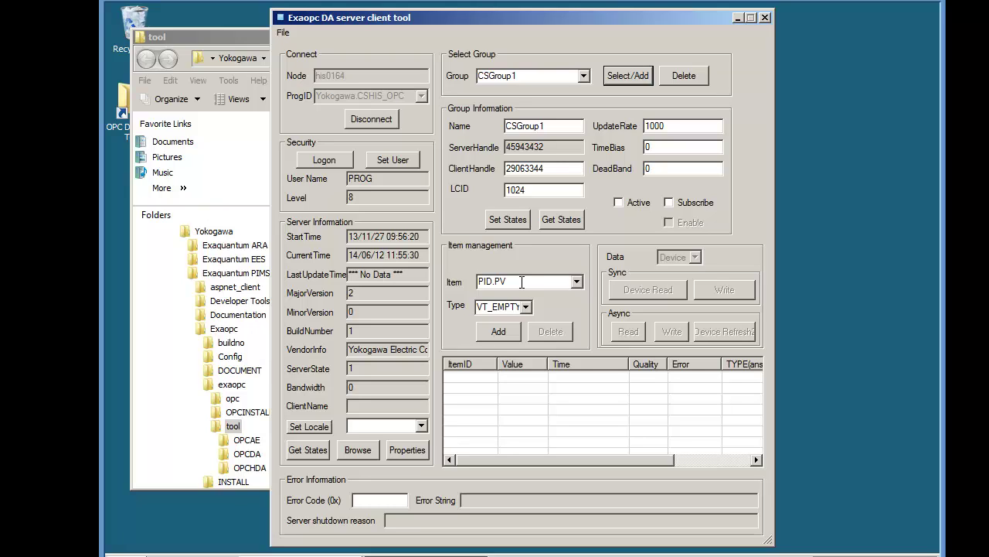
left_click_drag(521, 282, 462, 283)
type("00FIC")
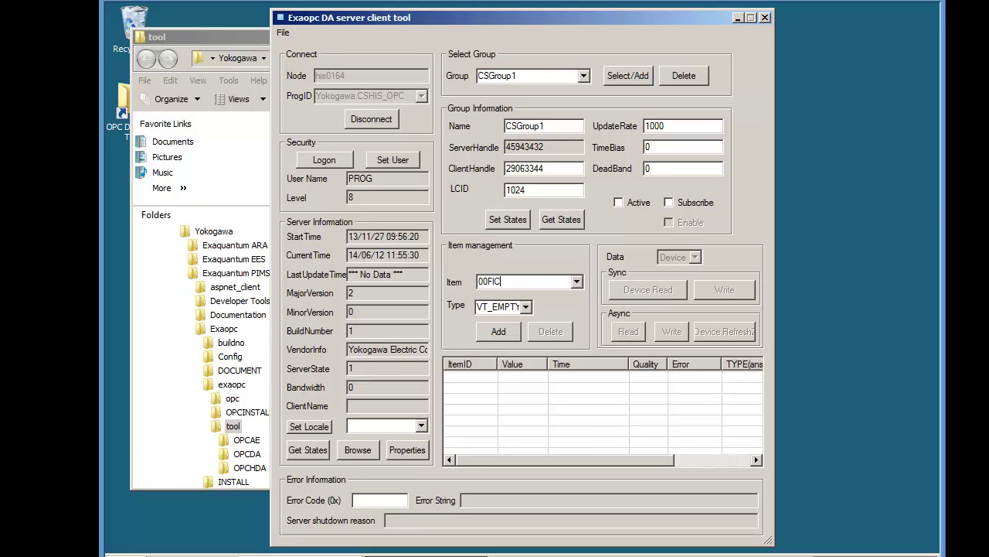
type("001.PV")
left_click(490, 332)
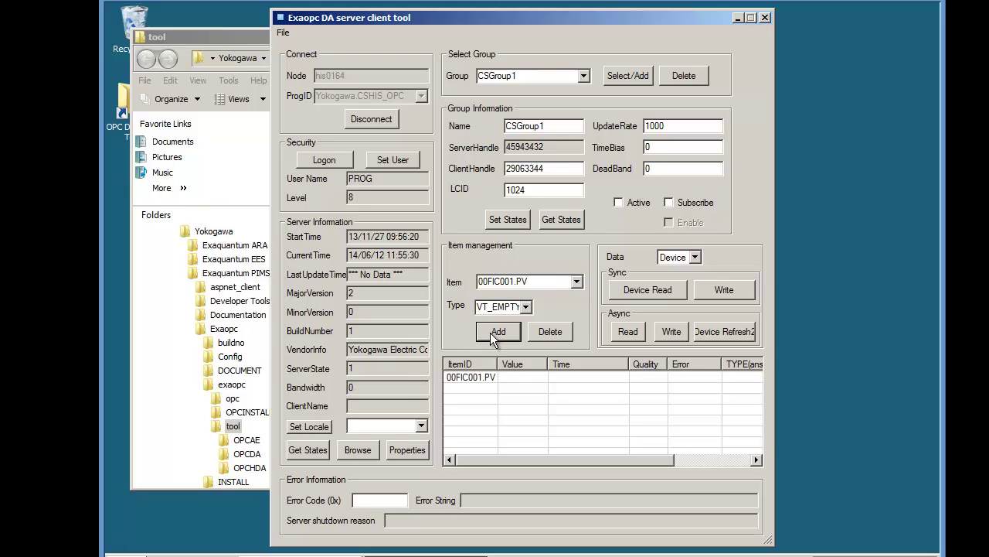
Step: Device-read 00FIC001.PV, then make CSGroup1 active and subscribed for live updates
left_click(638, 290)
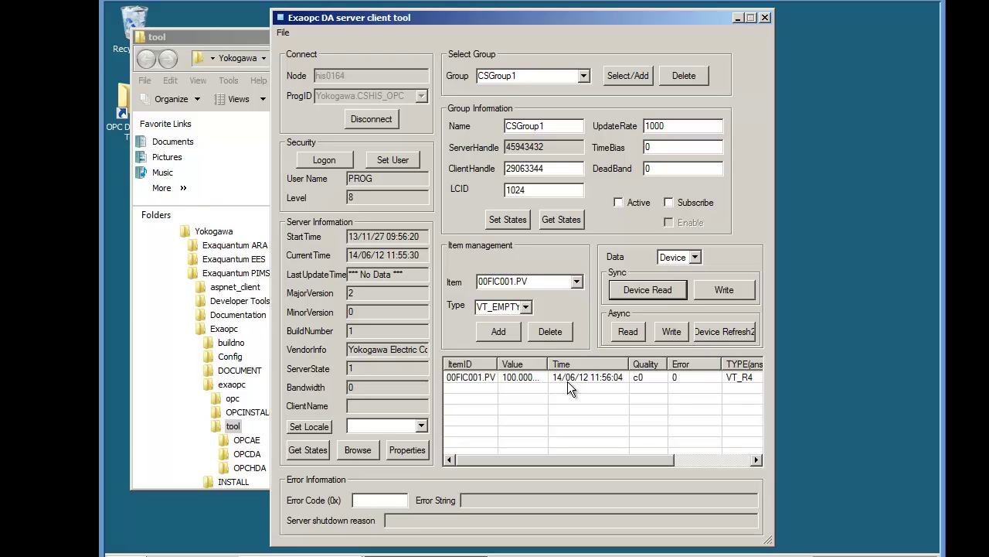
left_click(618, 204)
left_click(669, 203)
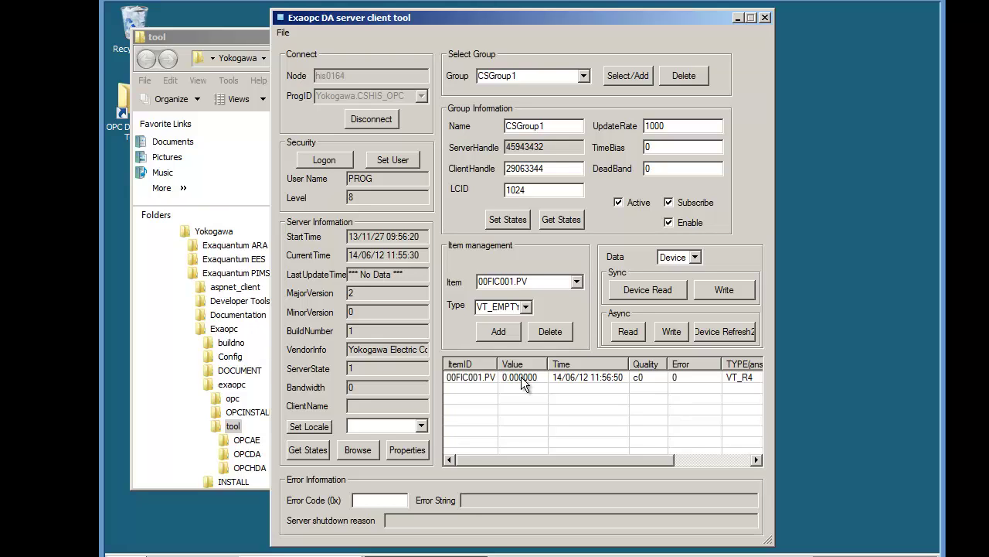
Step: Turn Windows Firewall on via the Network and Sharing Center, blocking all inbound connections
left_click(116, 550)
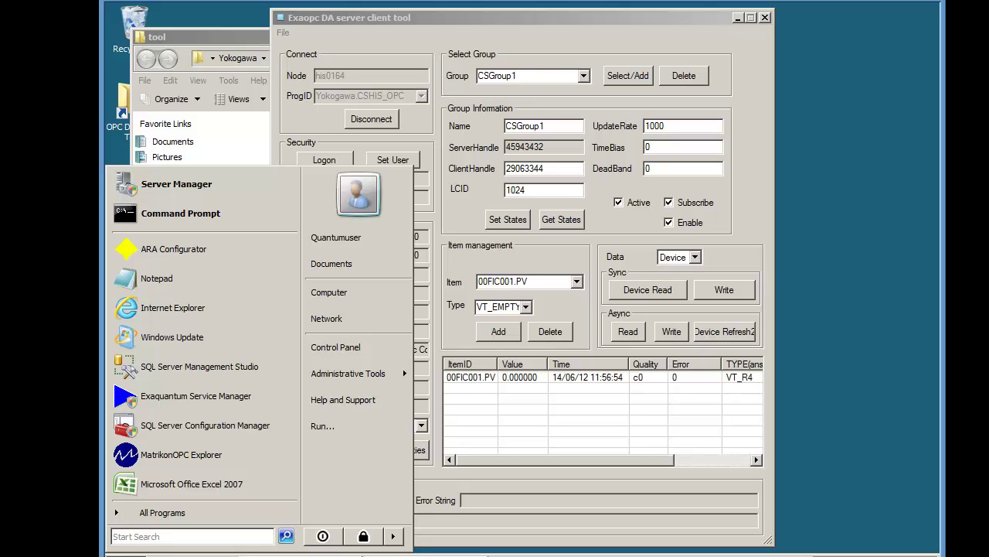
right_click(835, 554)
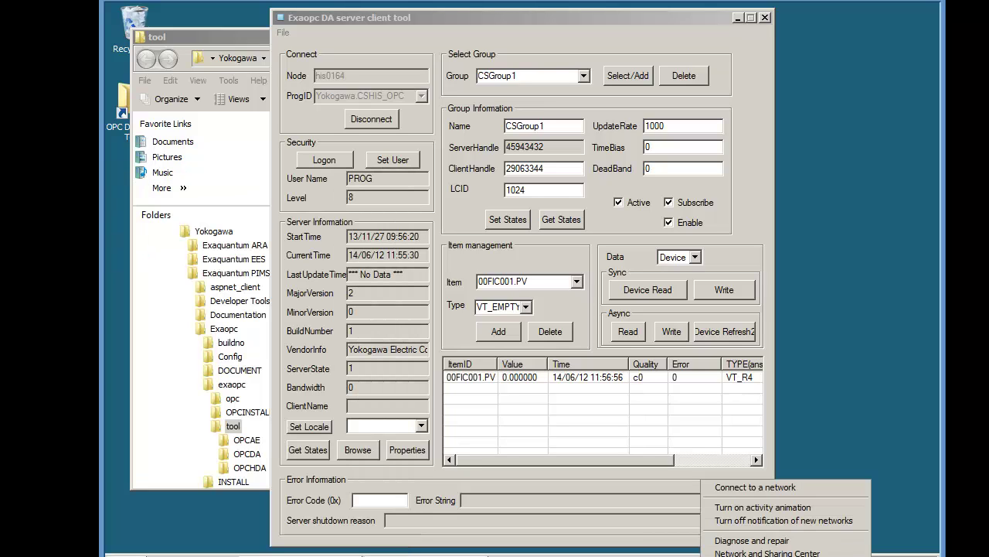
left_click(830, 550)
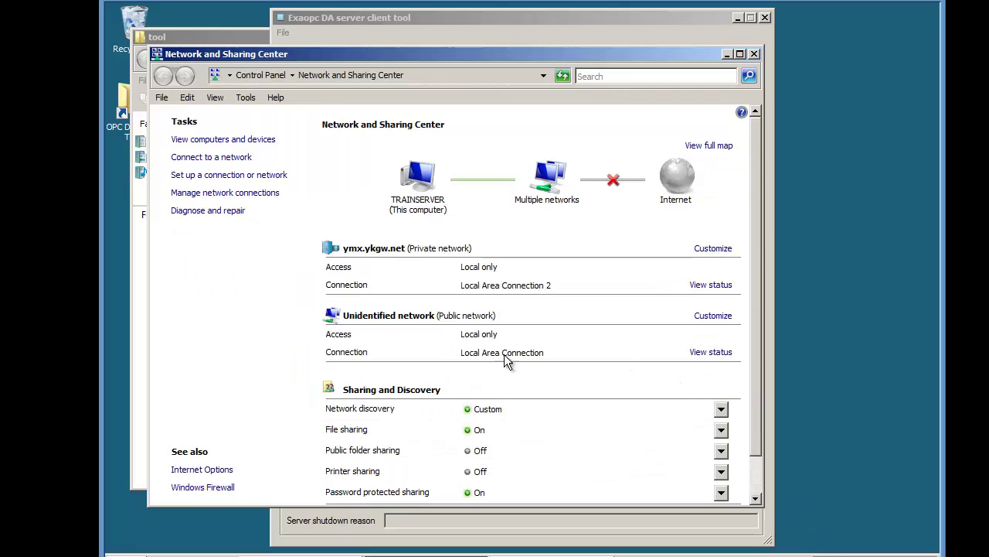
left_click(219, 489)
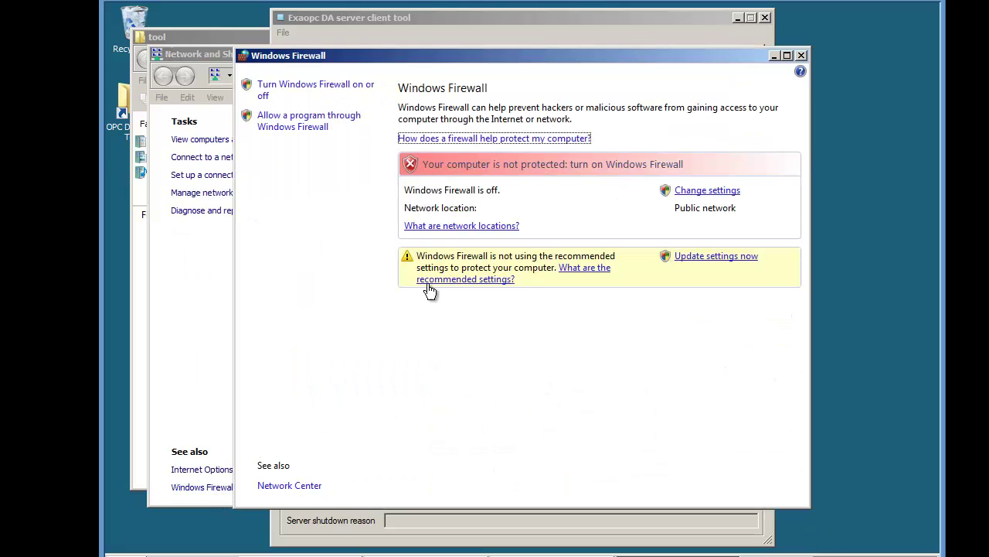
left_click(704, 192)
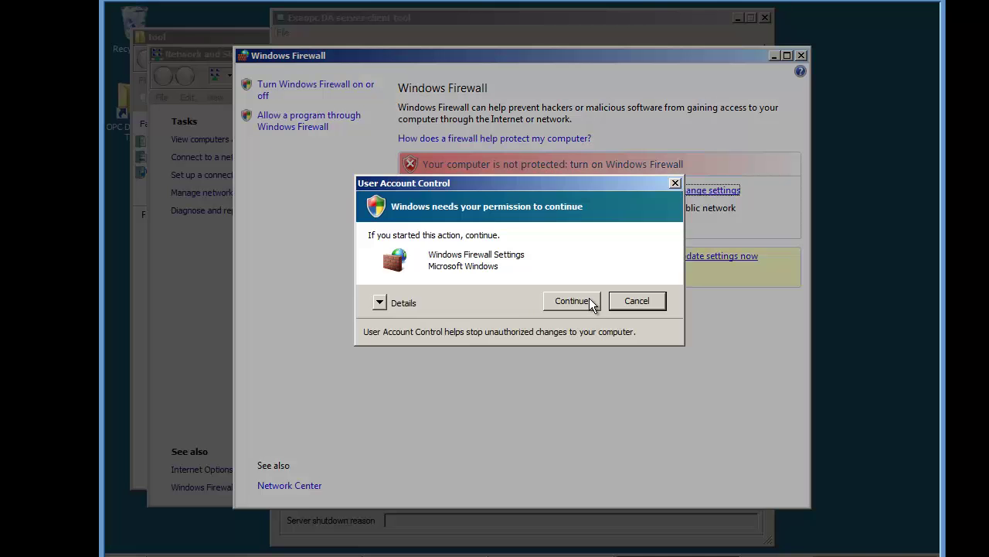
left_click(588, 301)
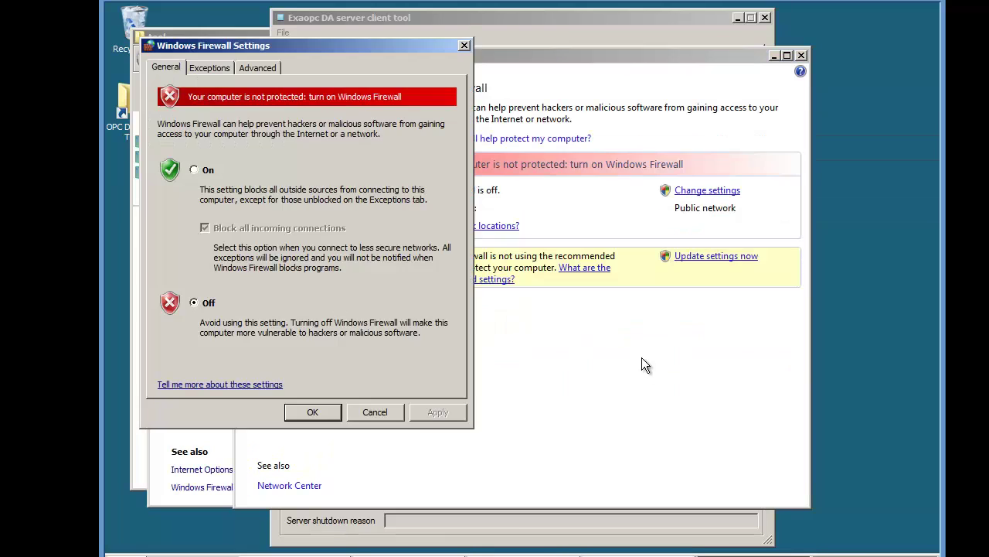
left_click(194, 169)
left_click(316, 411)
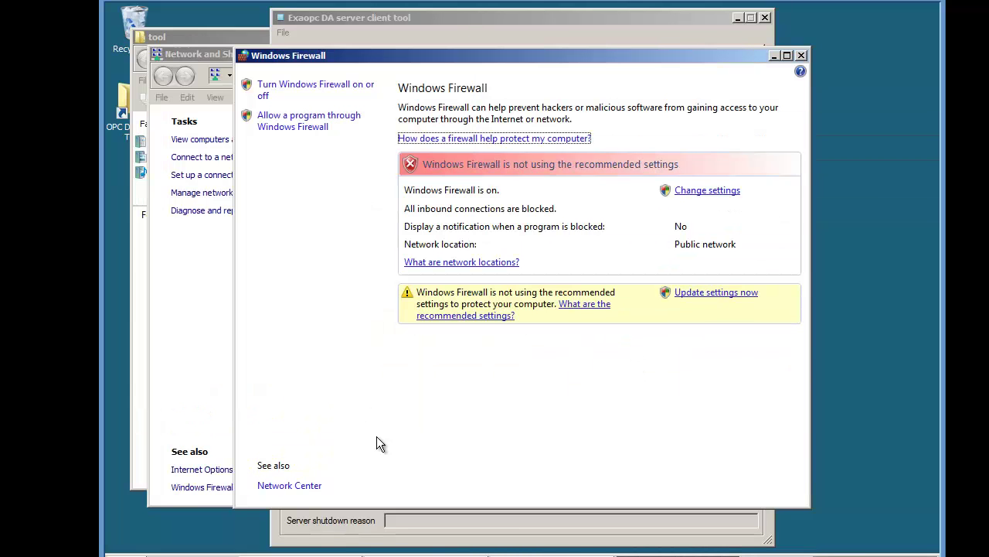
Step: Confirm 00FIC001.PV is stalled at 11:57:06, then switch Windows Firewall off and close its window
left_click(340, 536)
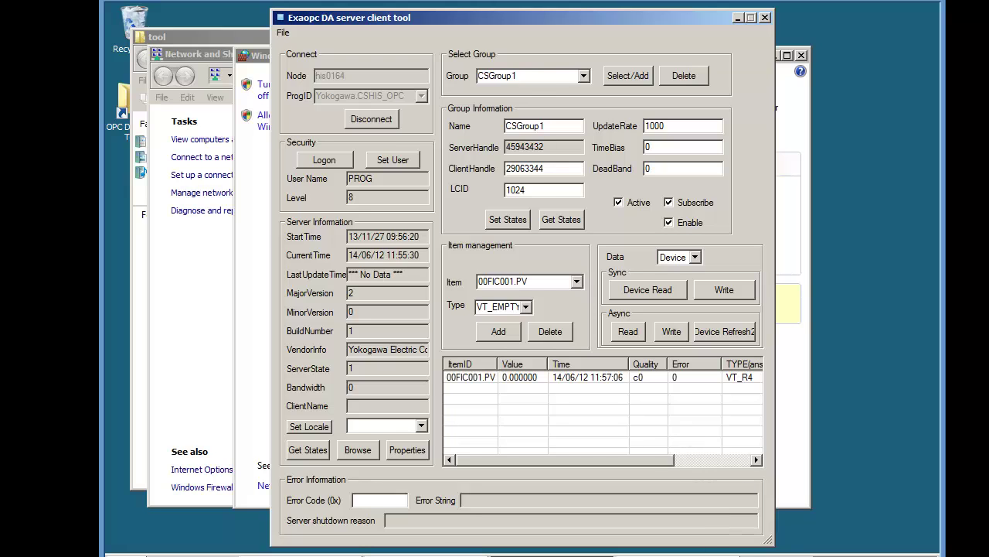
left_click(686, 541)
left_click(706, 191)
left_click(565, 303)
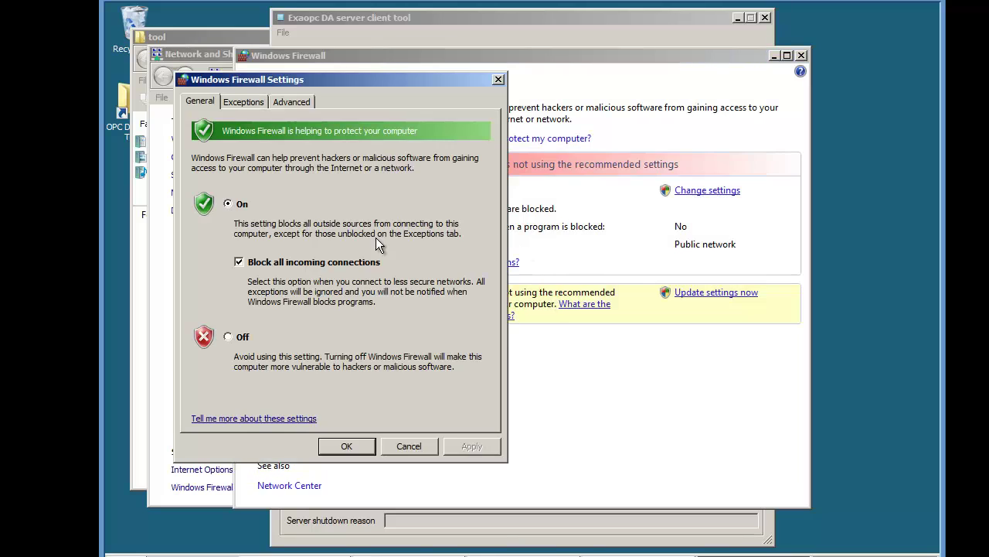
left_click(240, 338)
left_click(349, 447)
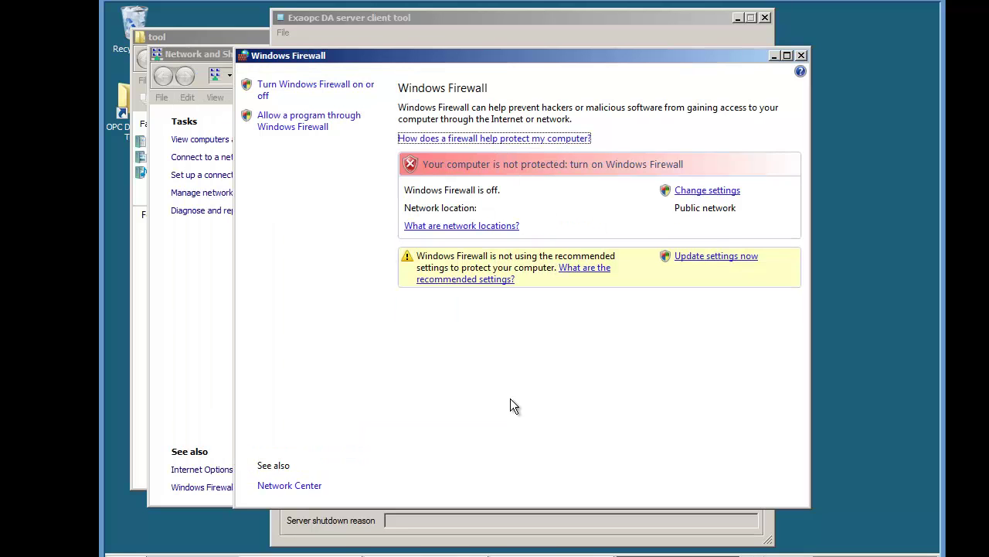
left_click(801, 56)
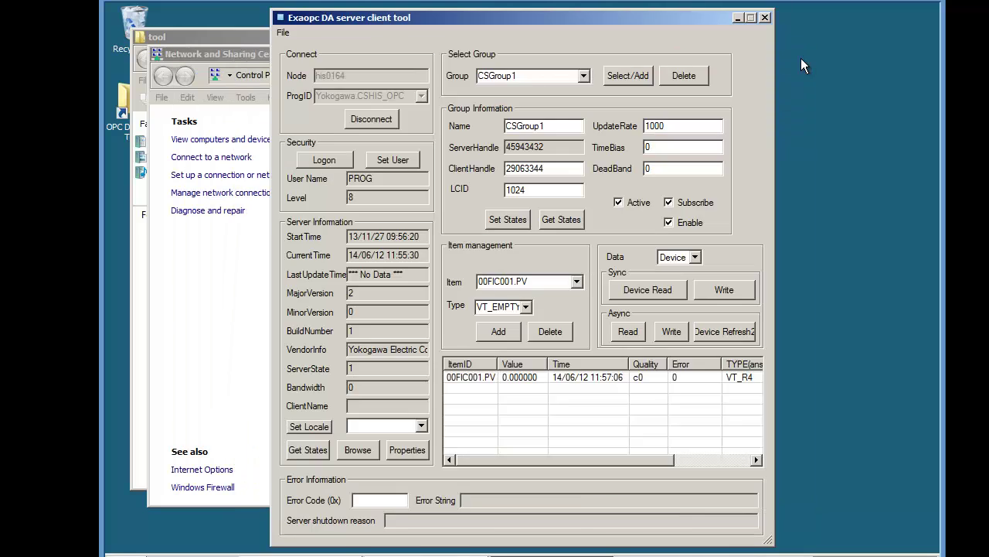